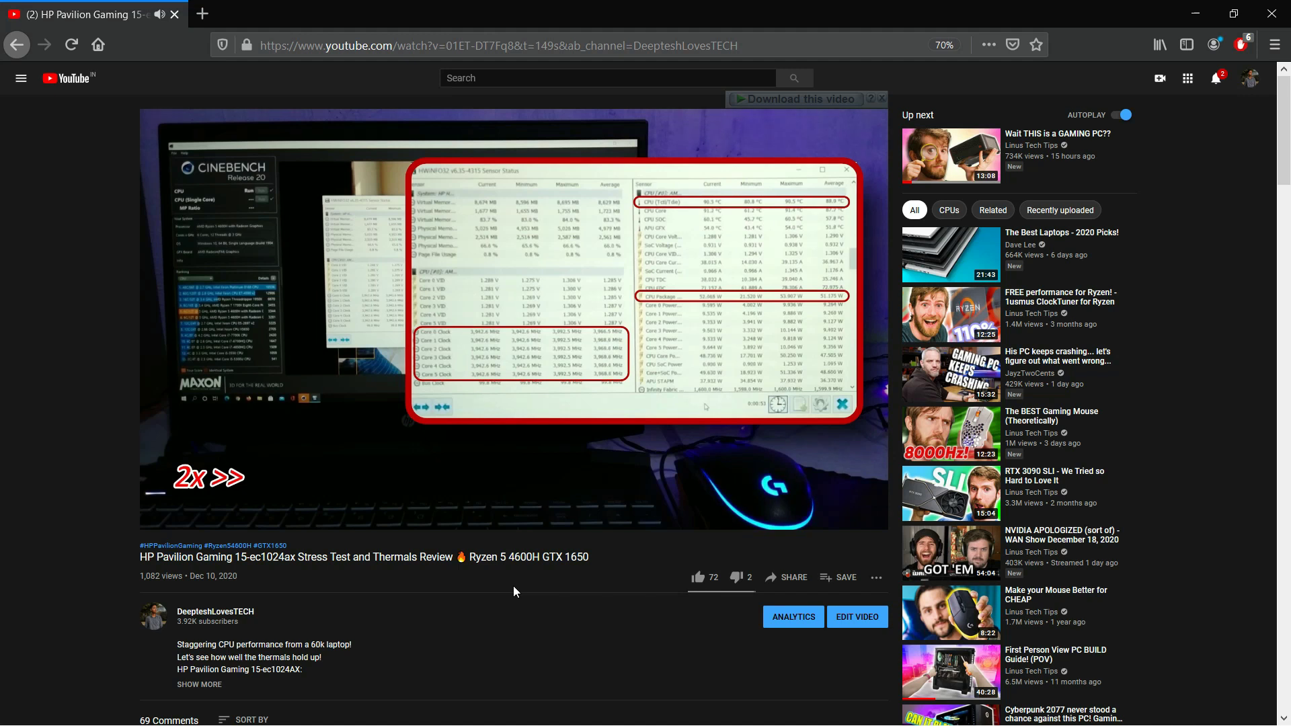
- Pause the stress-test review on the HWiNFO thermals frame and skip ahead to 10:31
mouse_move(656, 344)
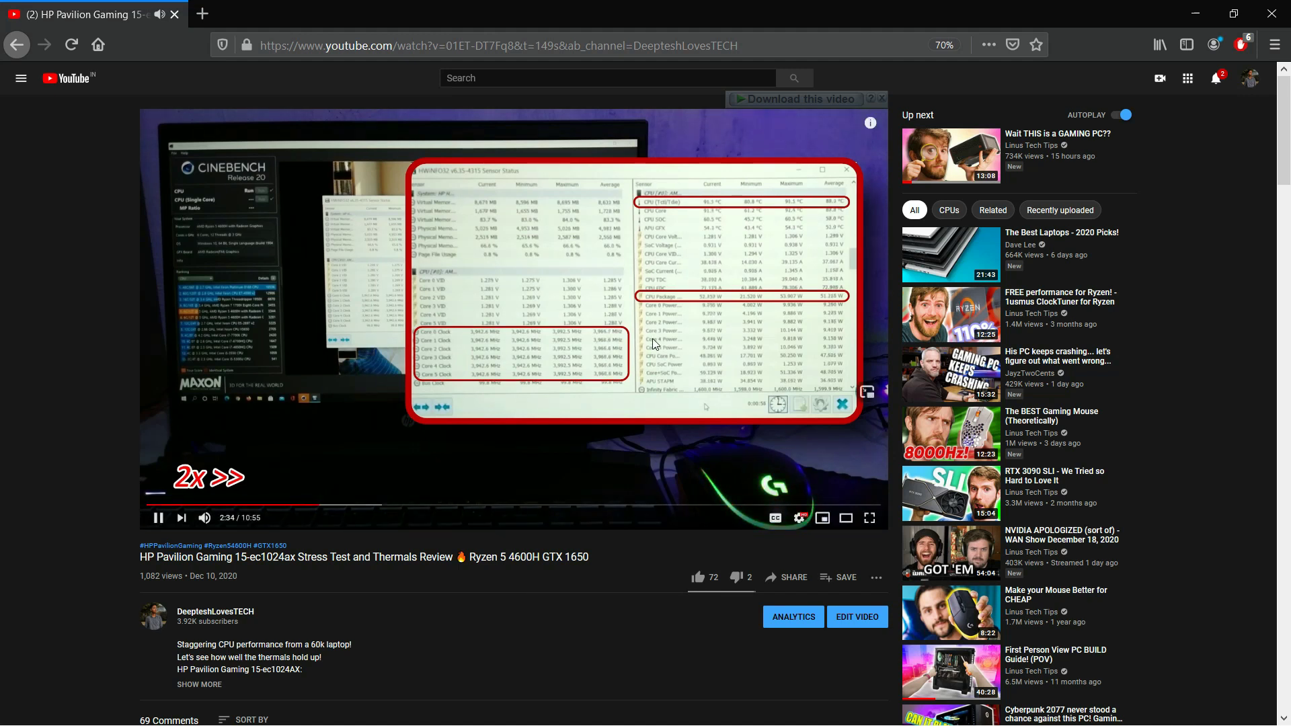
left_click(653, 341)
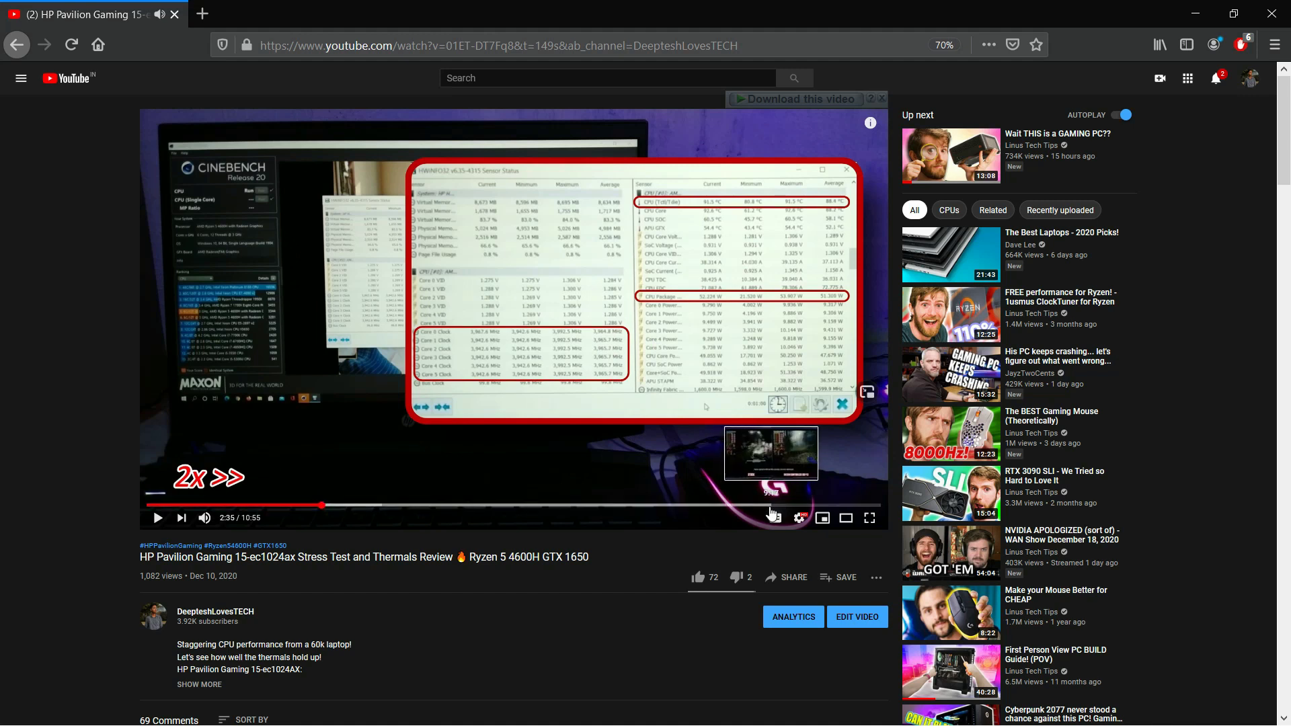
left_click(803, 505)
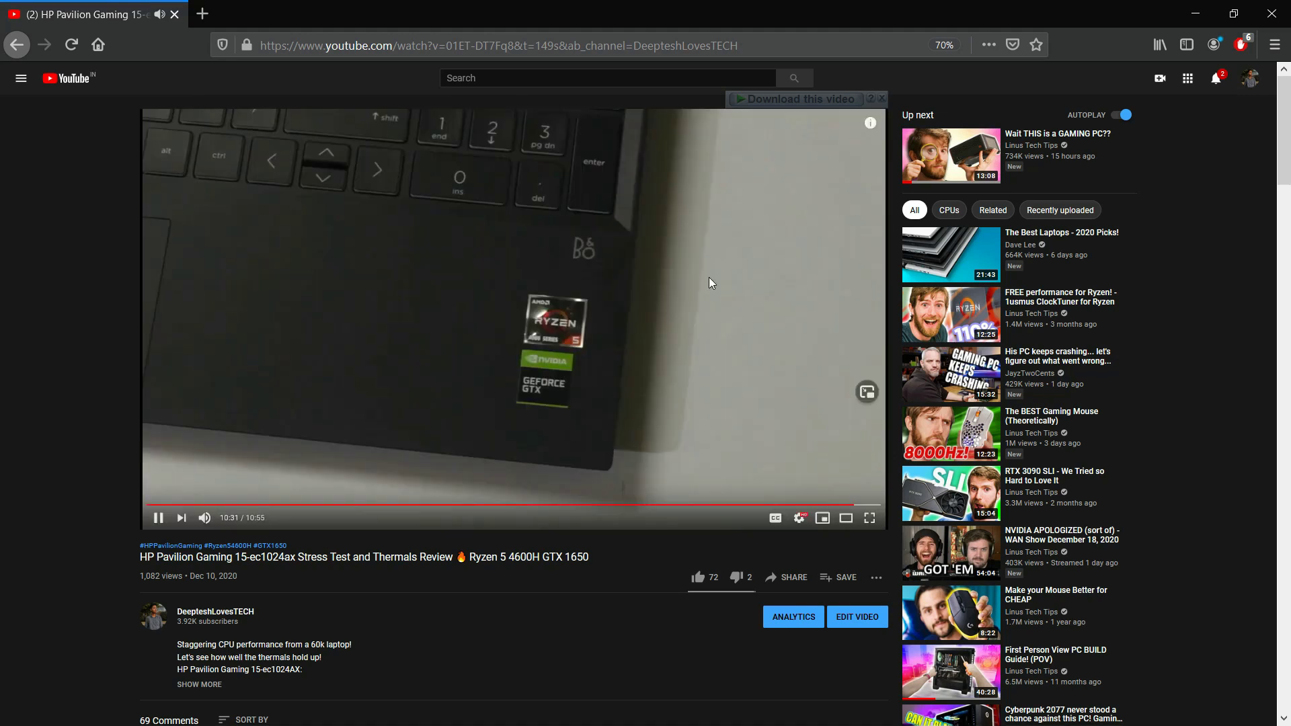
- Pause the review video and move down toward its comments section
left_click(709, 277)
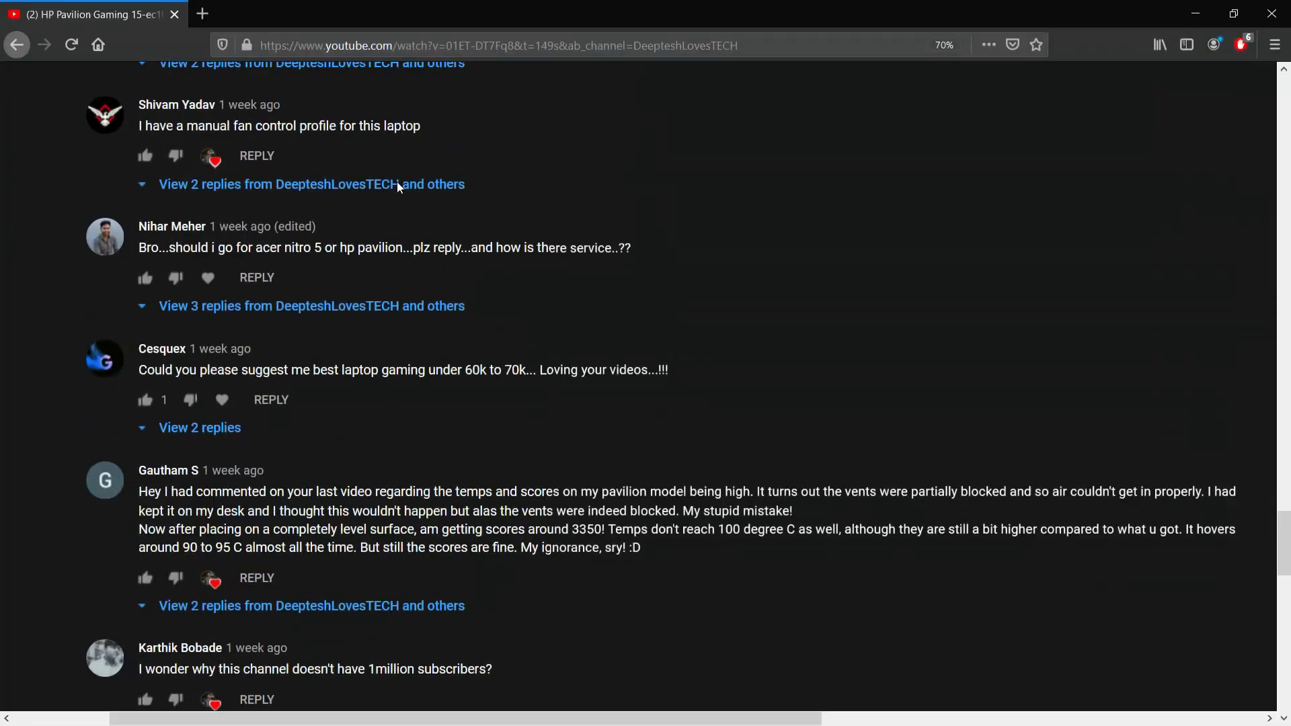
key("ctrl+plus")
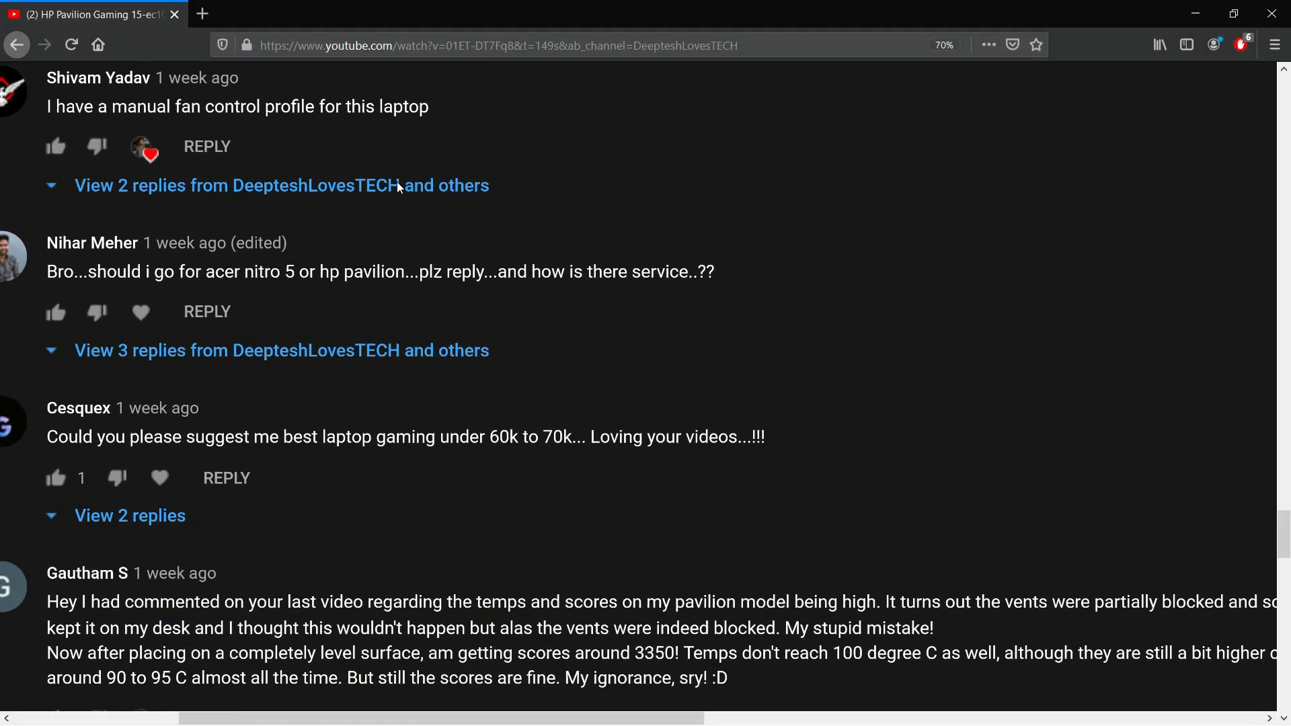
scroll(449, 150, "up", 3)
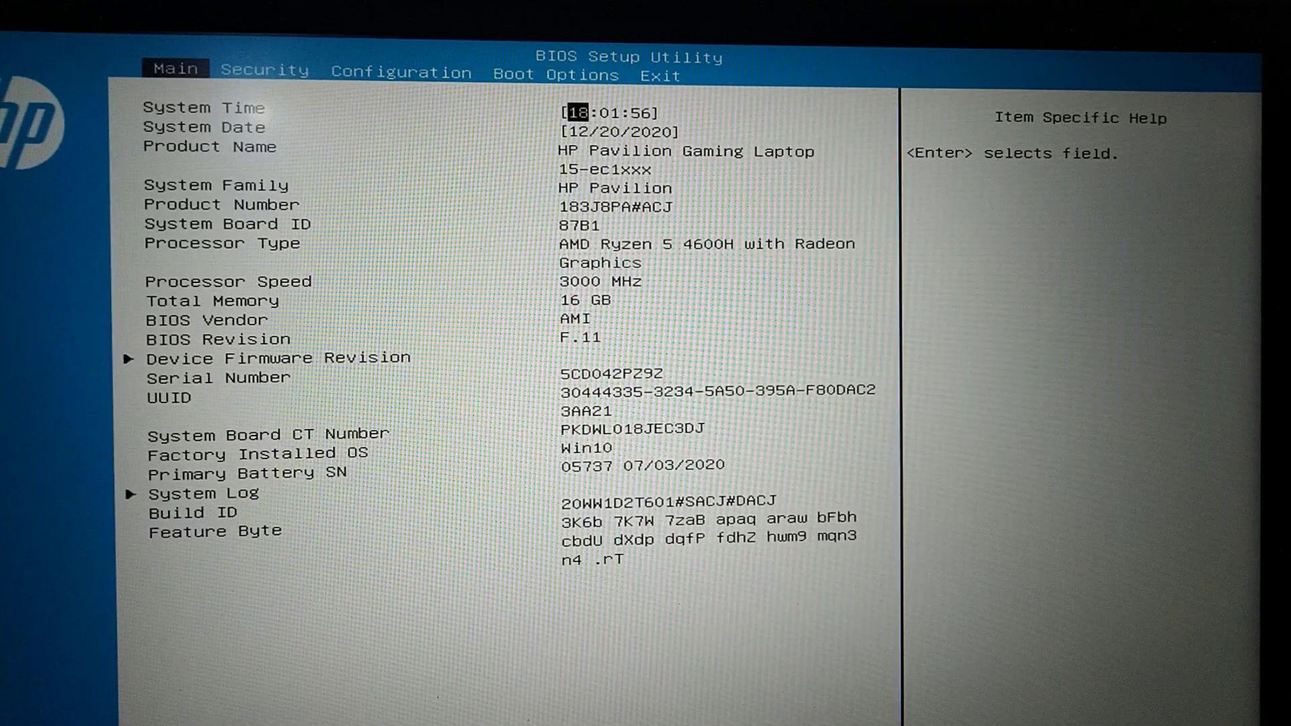
- Keep Fan Always On set to Enabled on the BIOS Configuration page
key("Right")
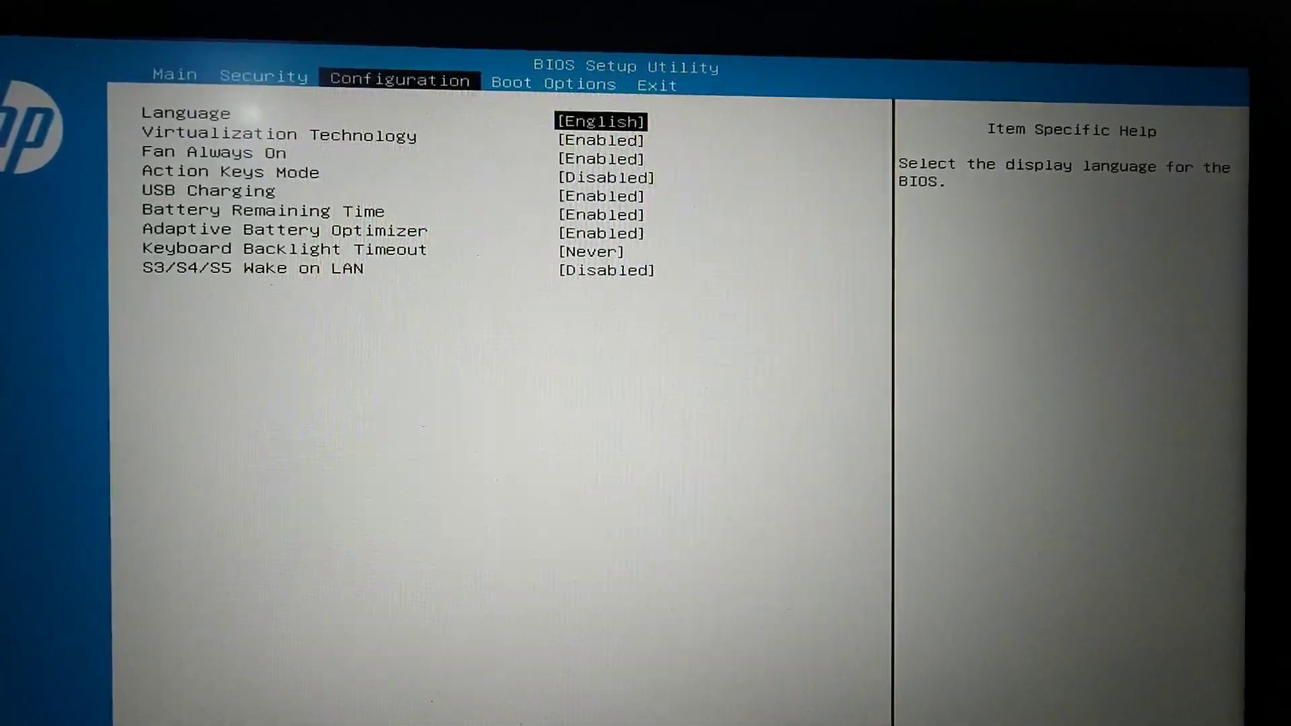
key("Down")
key("Down")
key("Return")
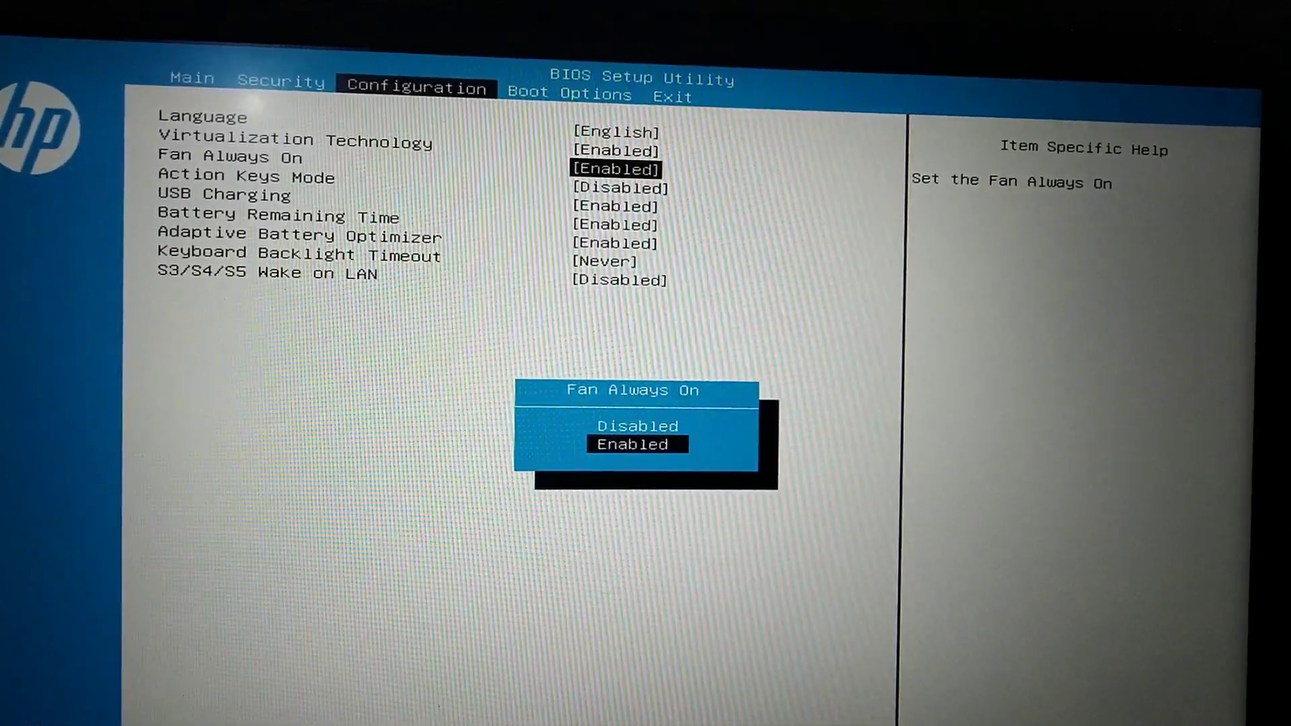
key("Return")
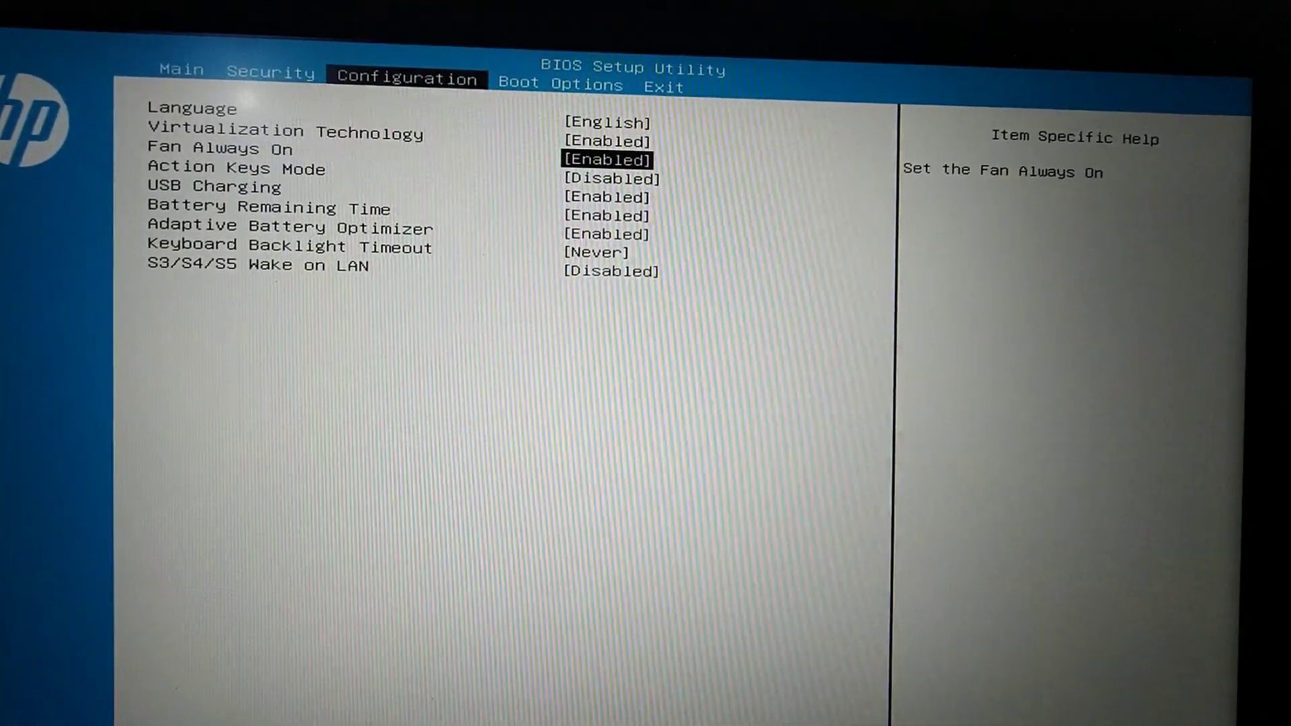
- Save the BIOS changes, exit, and restart the laptop into Windows
key("Right")
key("Right")
key("Return")
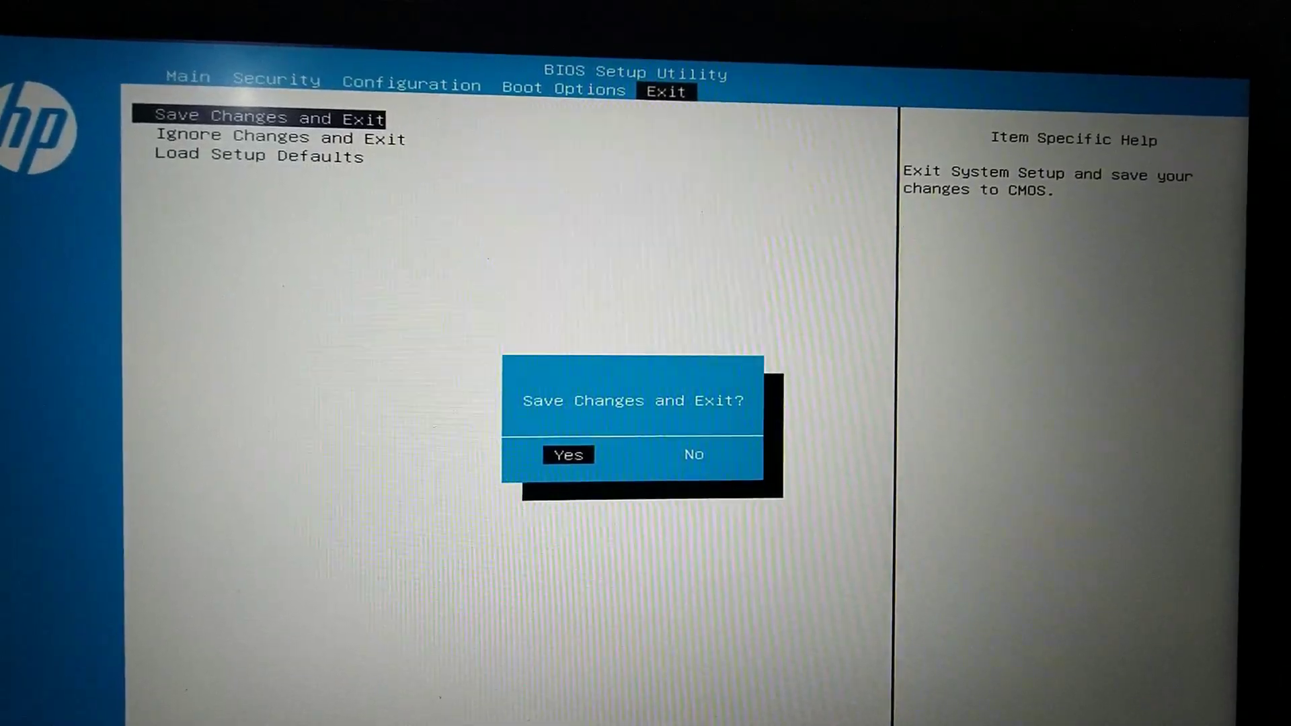
key("Return")
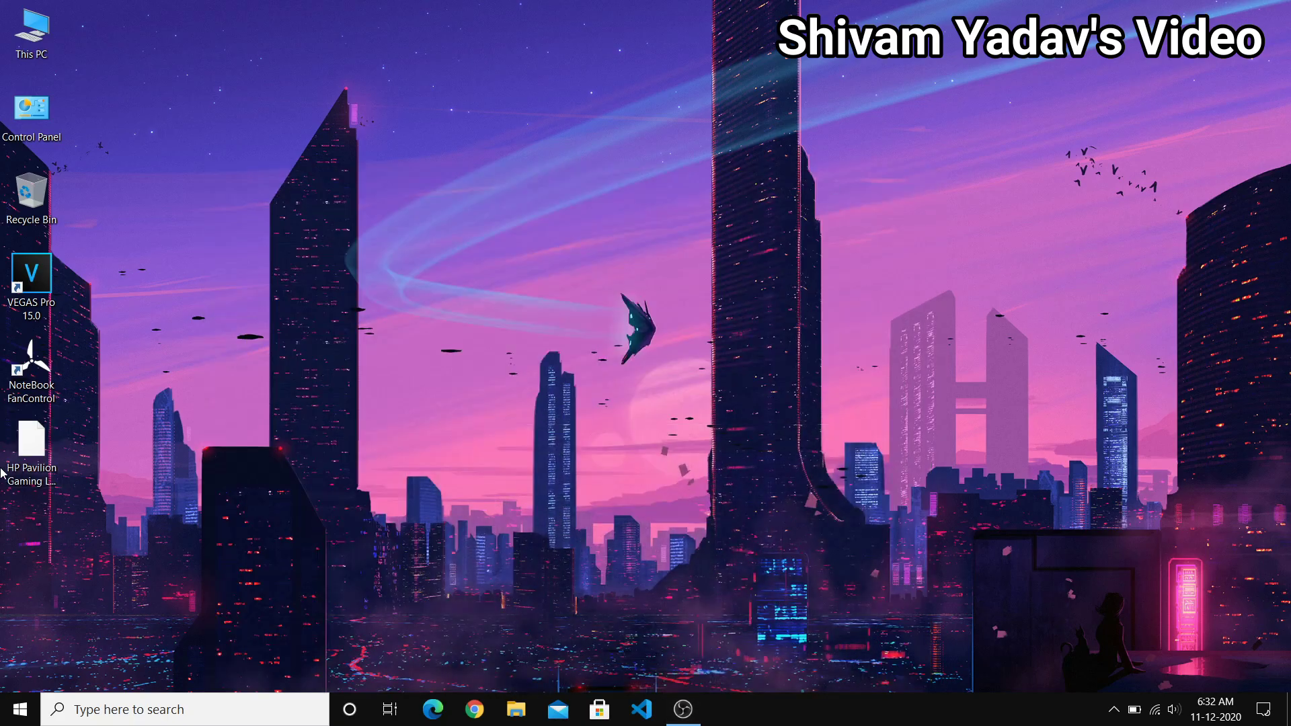
- Launch NoteBook FanControl and open the Acer Aspire 1410 config in the Config Editor
double_click(14, 398)
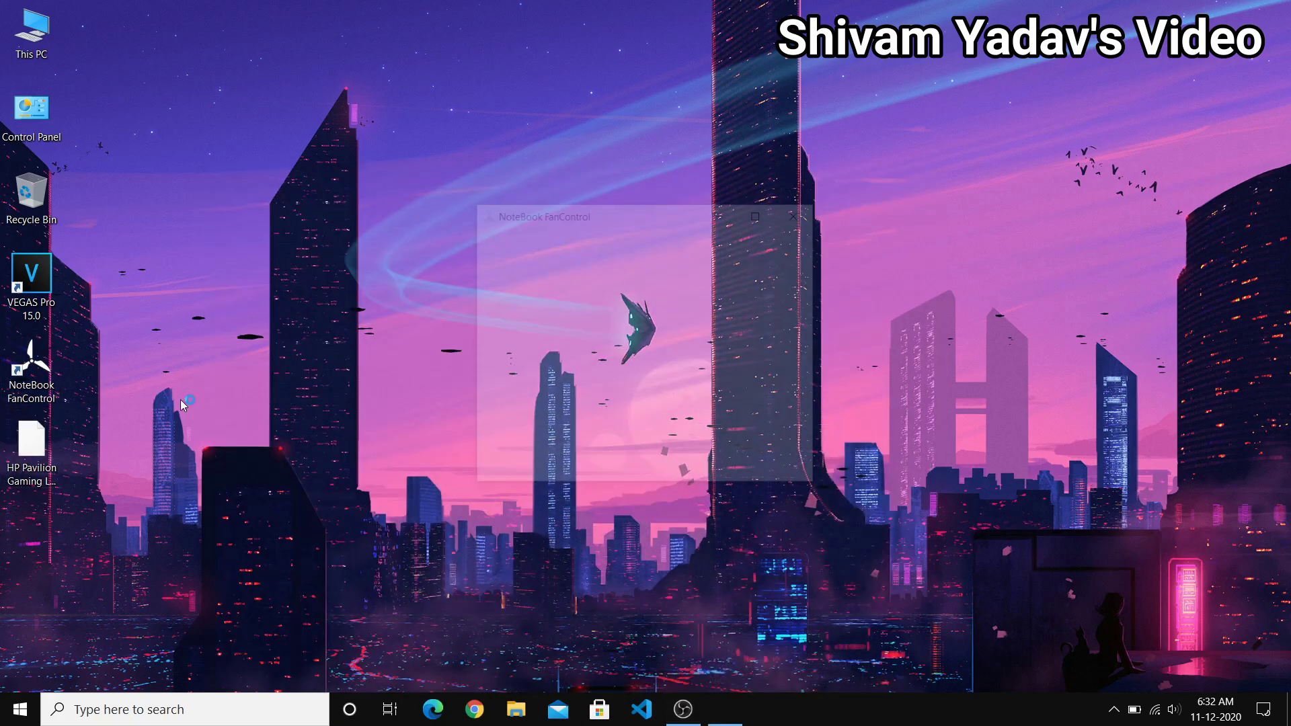
left_click(802, 243)
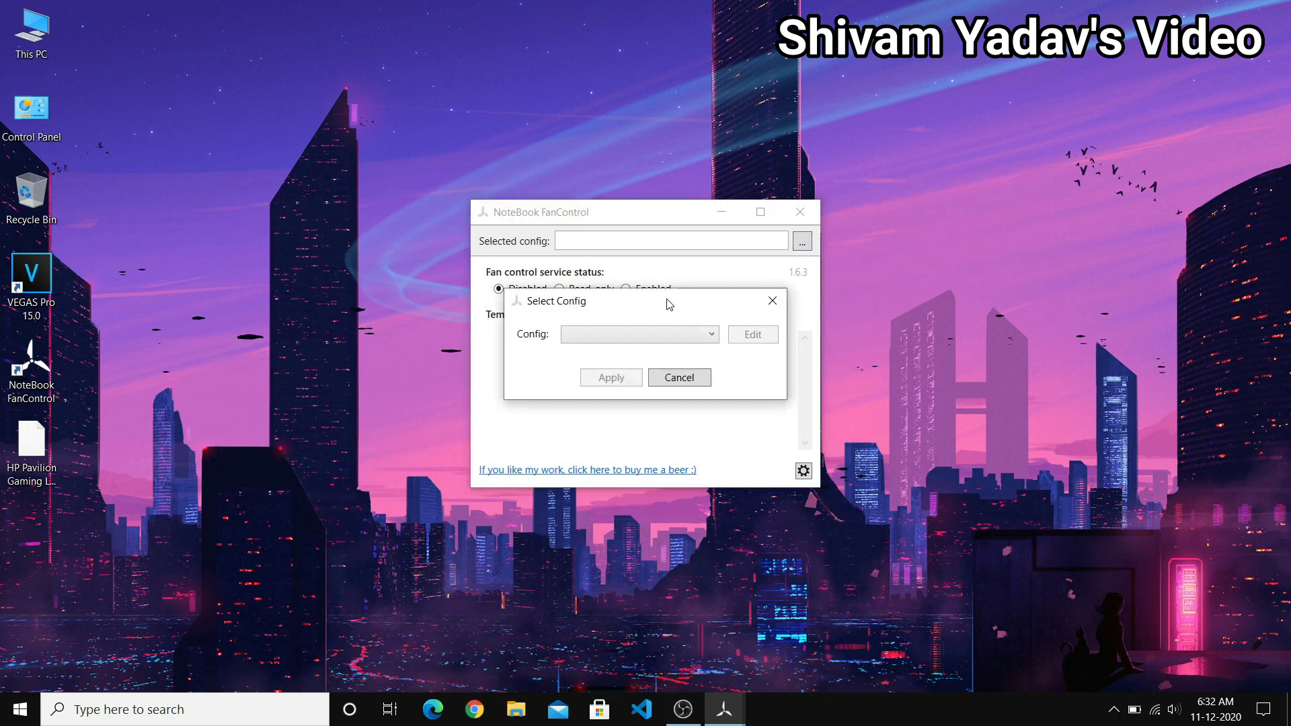
left_click(641, 334)
left_click(624, 355)
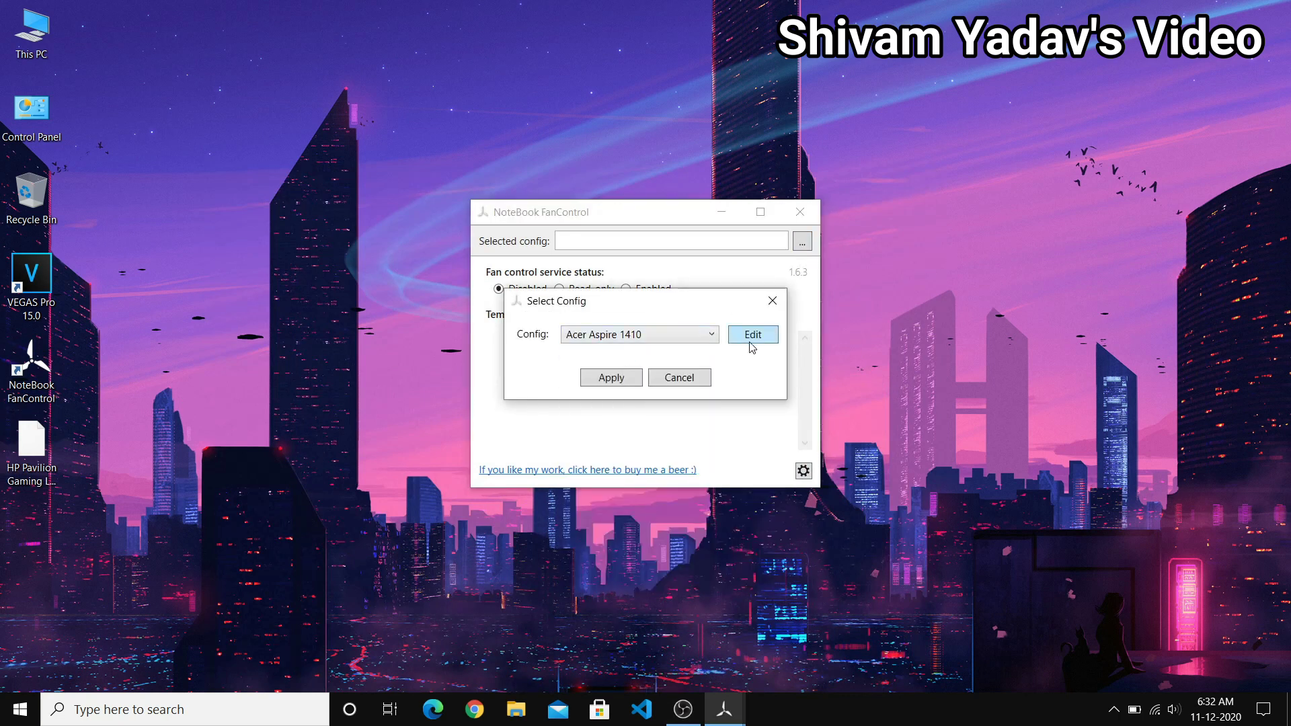
left_click(753, 334)
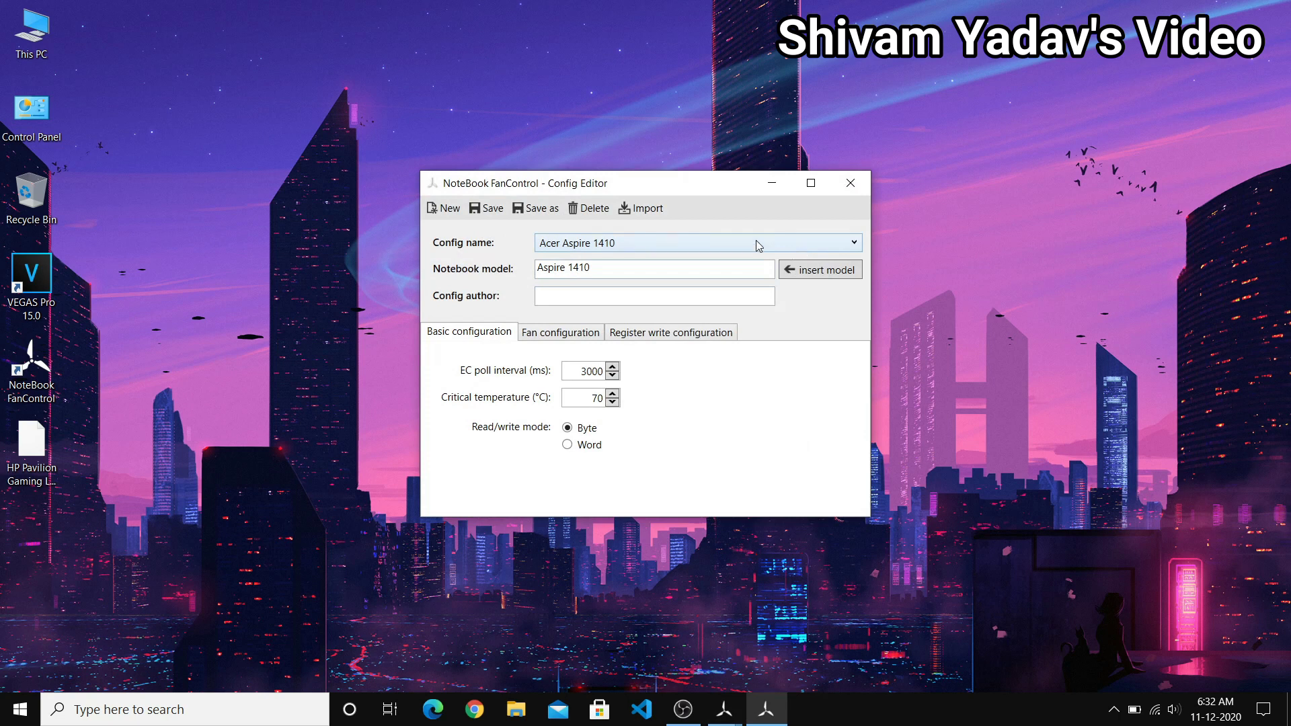
- Import the HP Pavilion Gaming Laptop 15-ec1xxx config file and save it
left_click(640, 208)
left_click(640, 361)
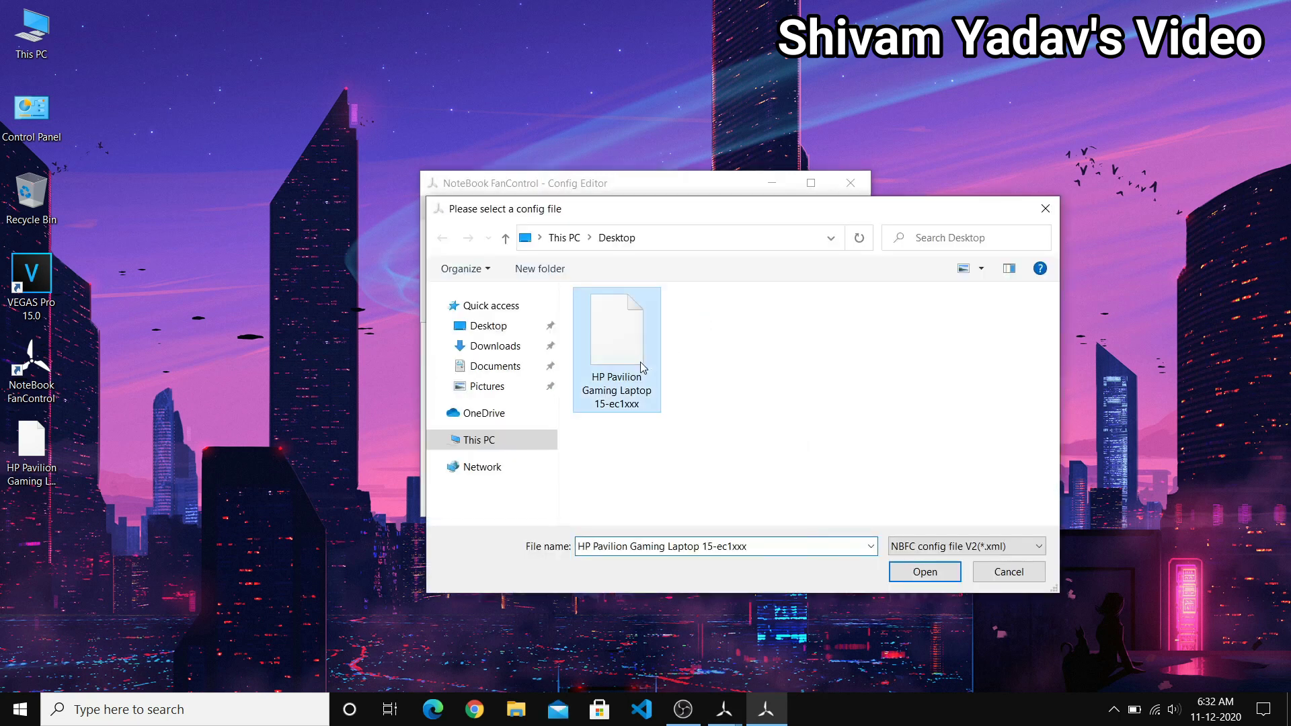
left_click(946, 577)
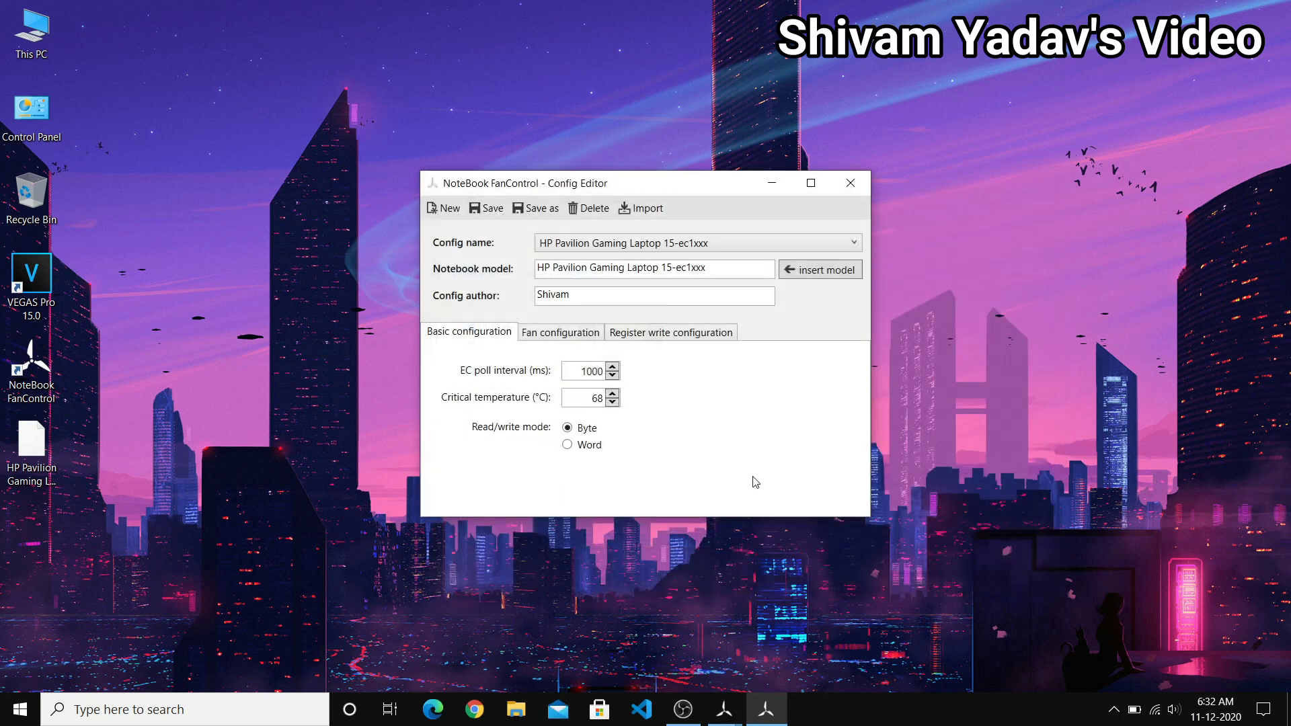
left_click(492, 208)
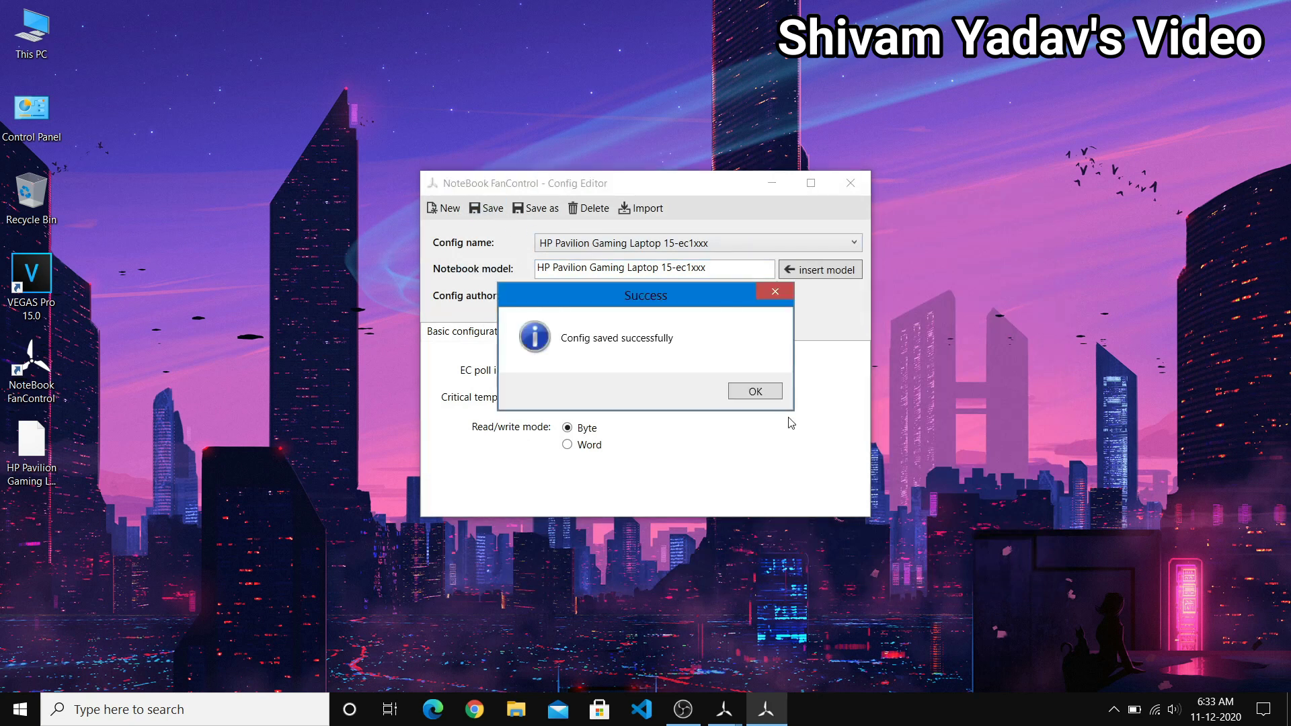
left_click(755, 391)
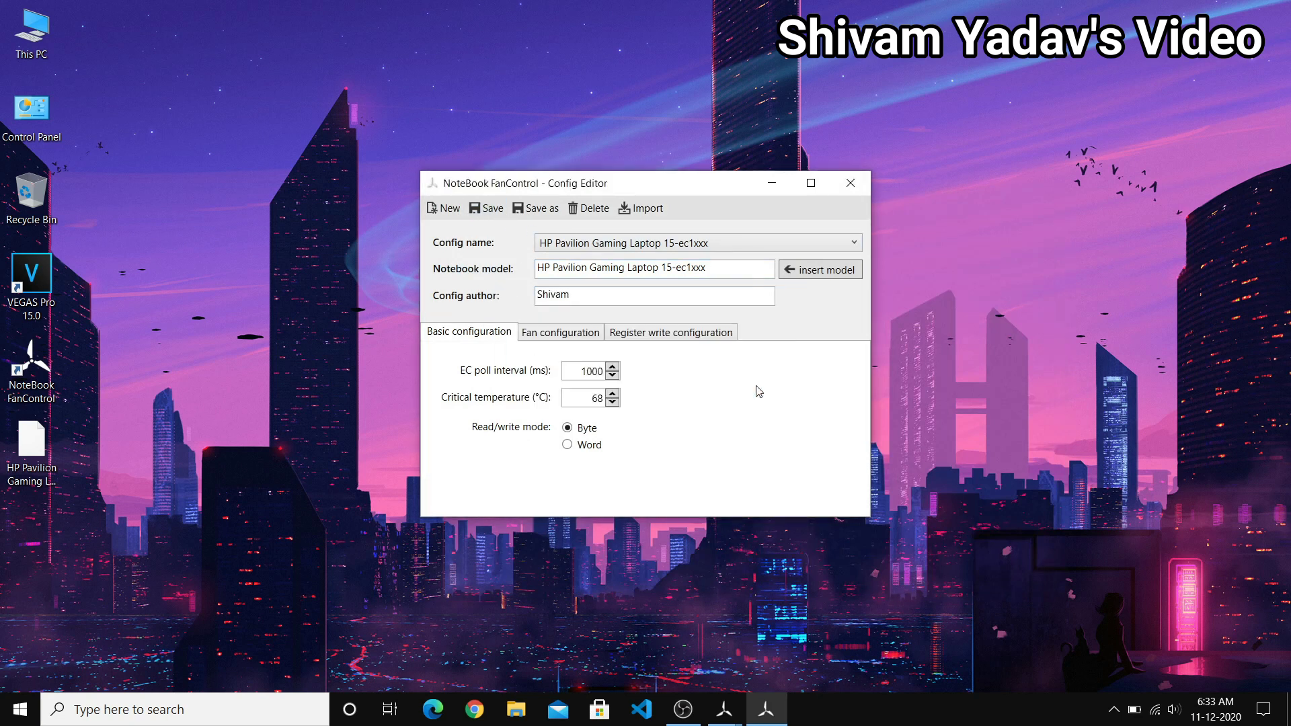
- Close the editor, then select and apply the HP Pavilion Gaming Laptop 15-ec1xxx config
left_click(851, 183)
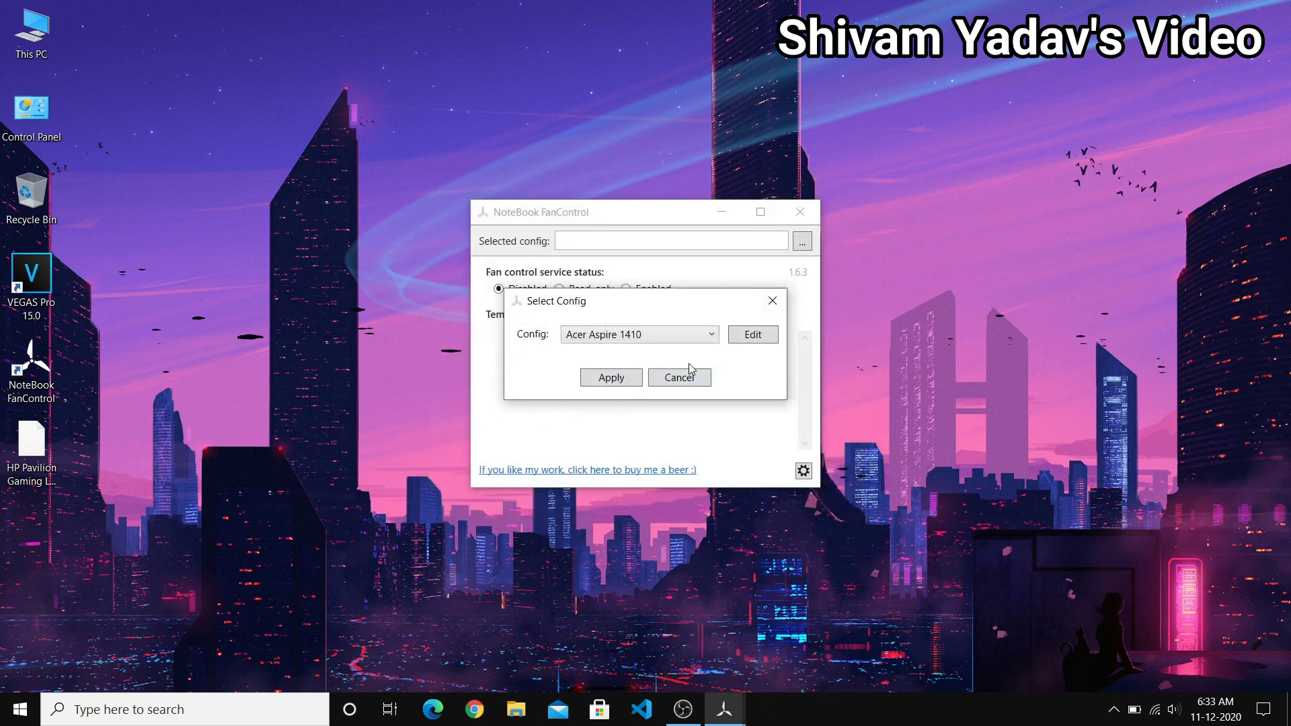
left_click(706, 334)
scroll(717, 430, "down", 12)
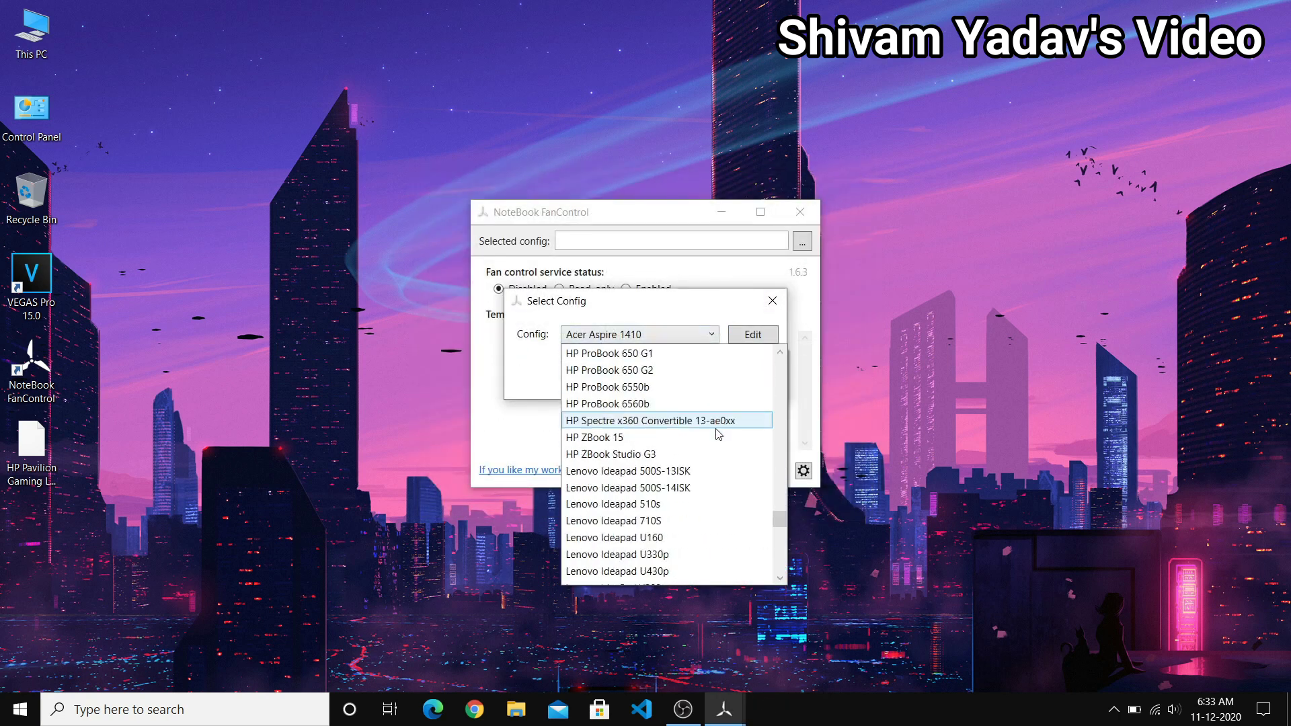
scroll(717, 433, "up", 10)
scroll(717, 432, "down", 3)
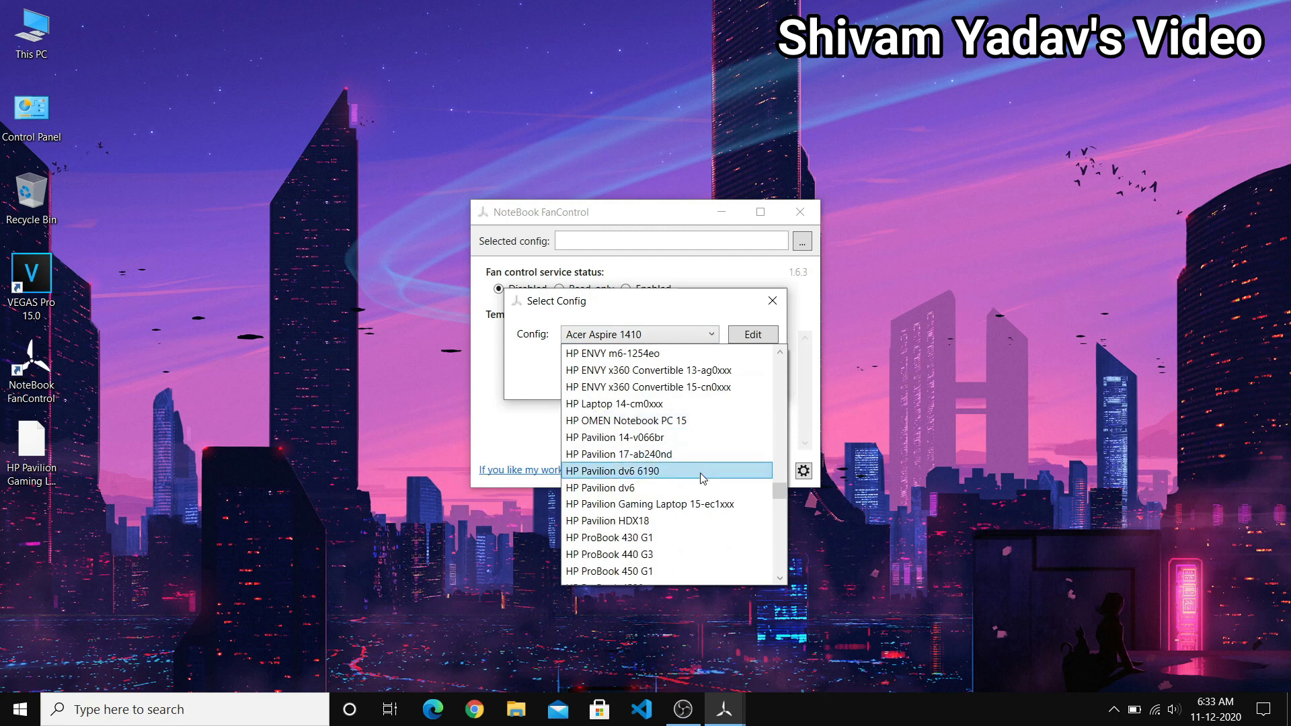
left_click(692, 504)
left_click(623, 376)
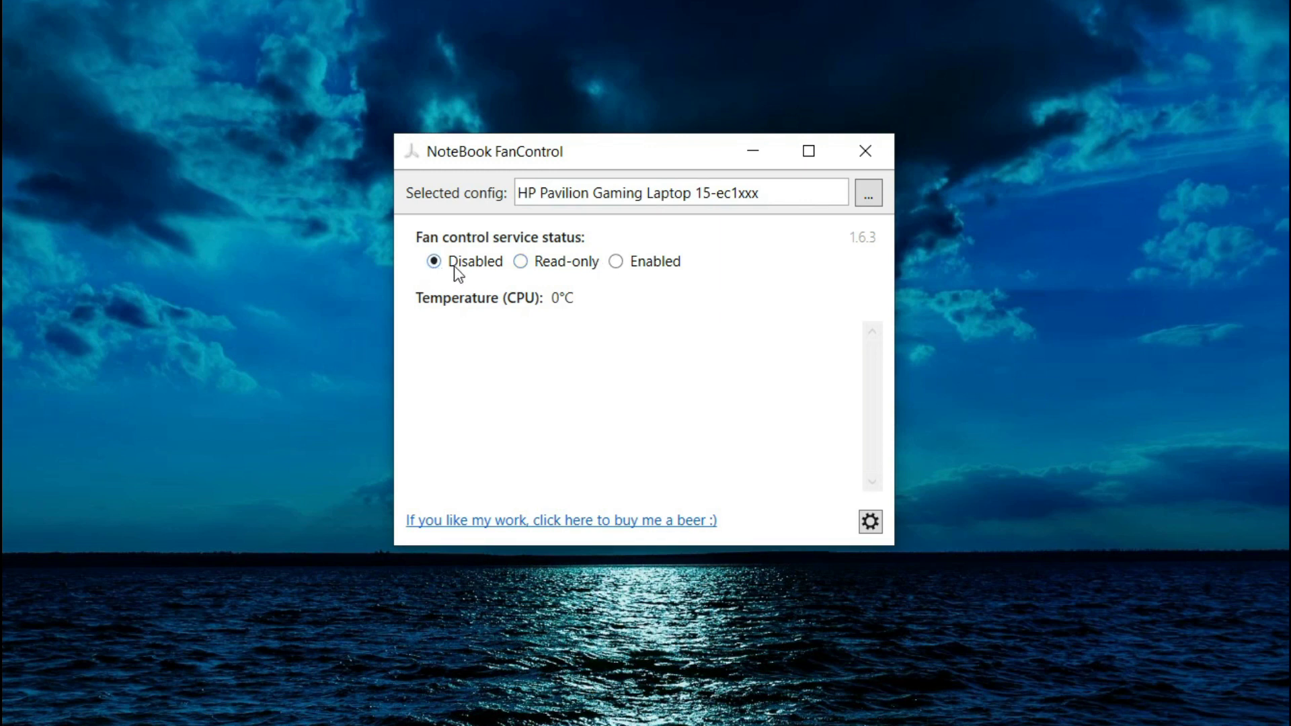
- Enable the fan control service and raise the CPU fan target from 82.5% to about 98%
left_click(615, 261)
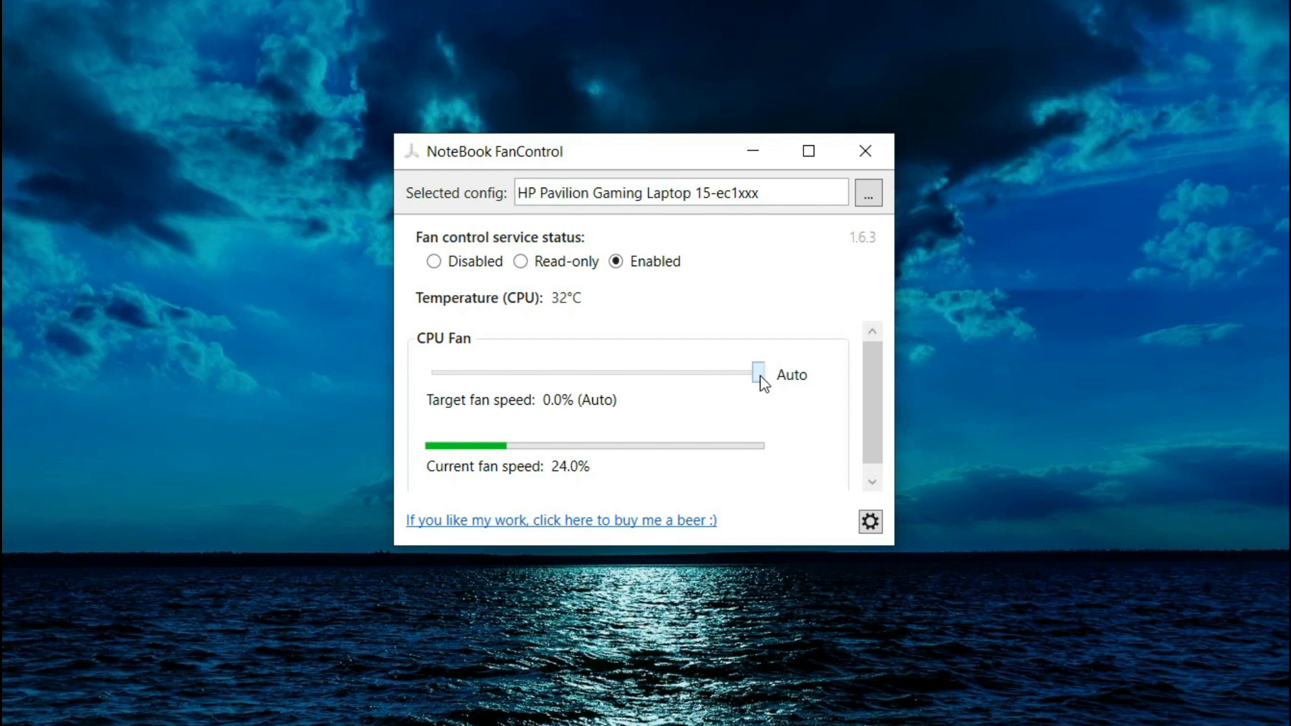
left_click_drag(760, 375, 699, 376)
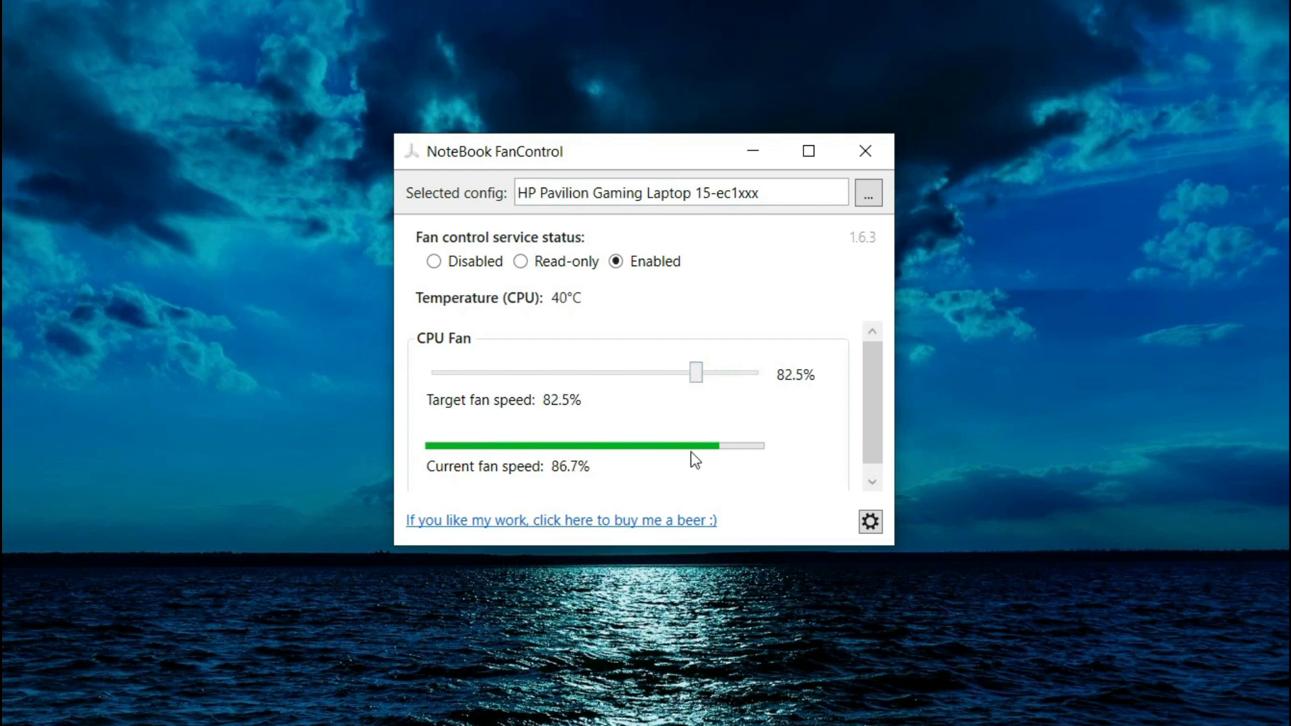
left_click_drag(697, 378, 728, 384)
left_click_drag(729, 378, 747, 382)
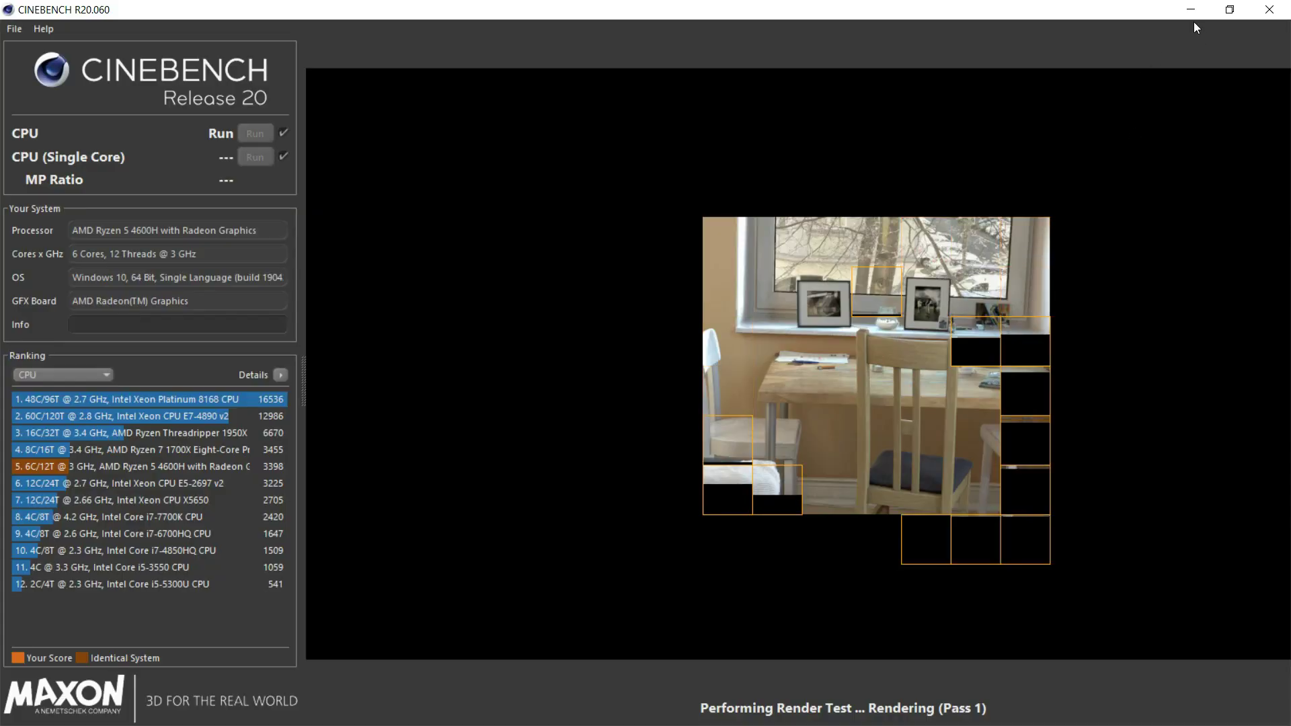
- Minimise Cinebench mid-render to show FanControl with the CPU fan at 100%
left_click(1190, 11)
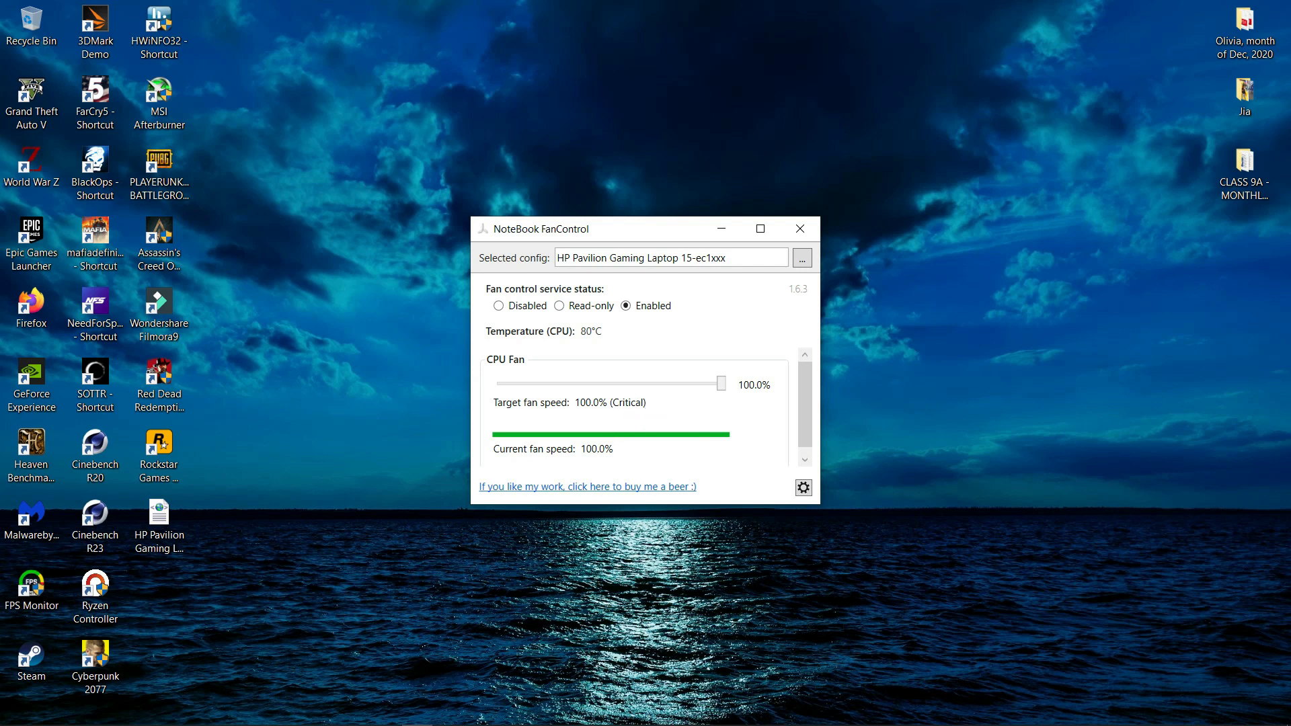
- Close Cinebench mid-render, confirming OK, and switch the FanControl service to Disabled
left_click(448, 713)
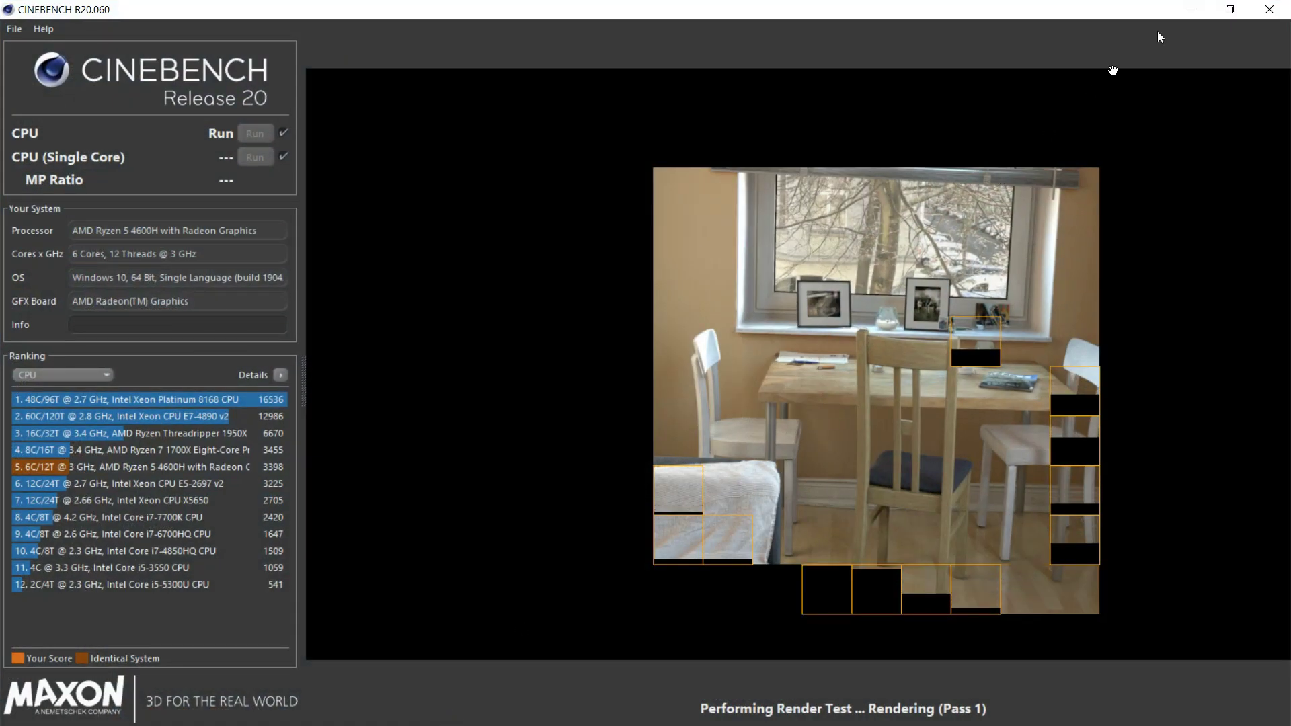
left_click(1188, 9)
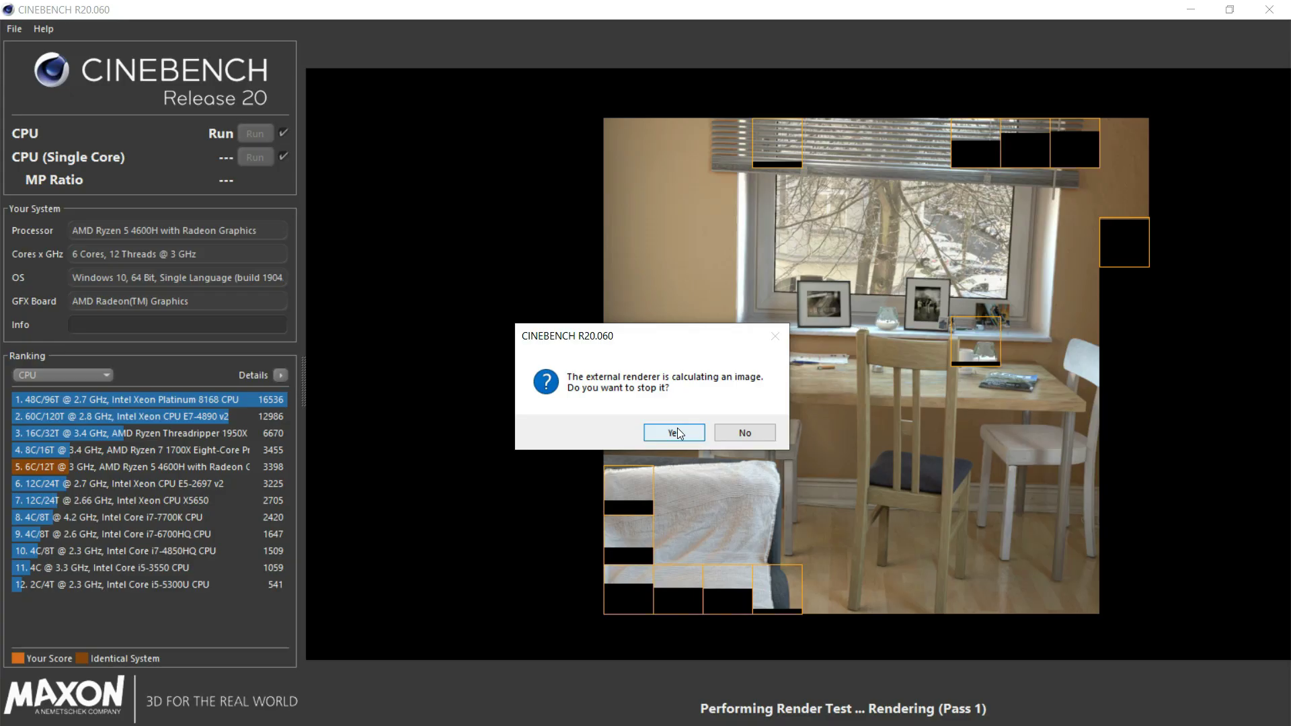
left_click(676, 428)
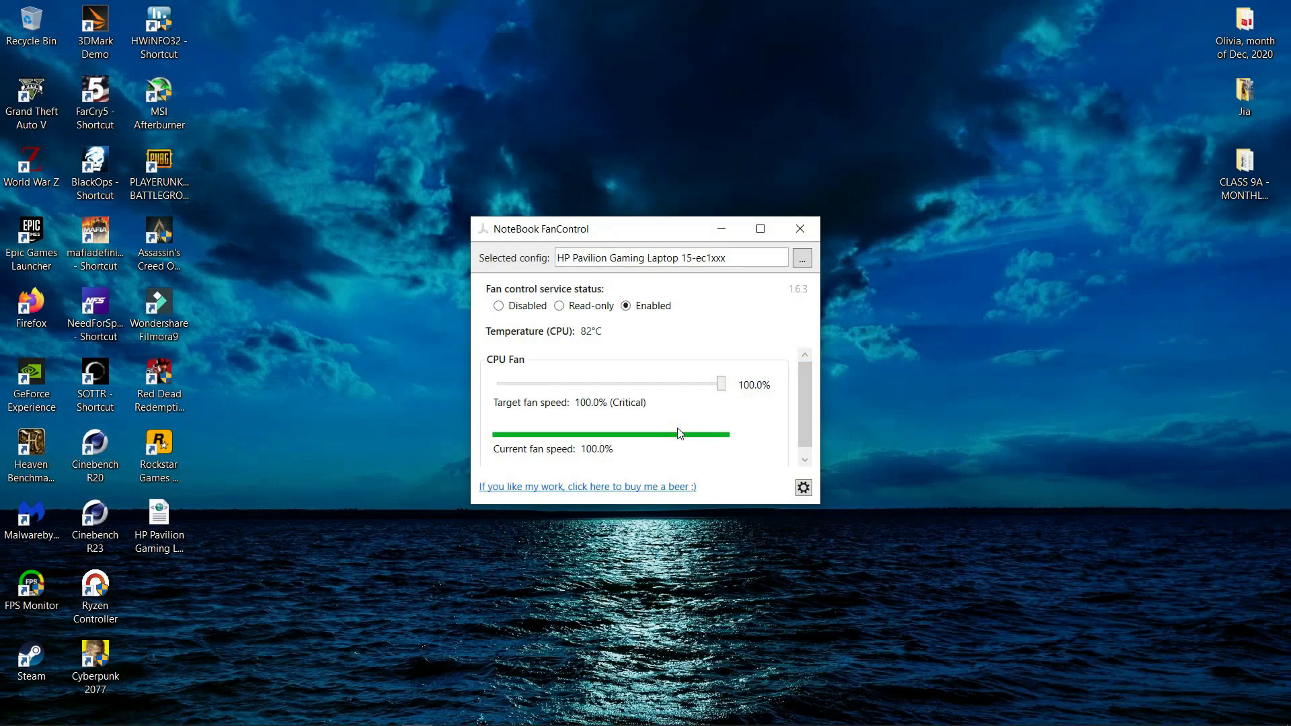
left_click(499, 306)
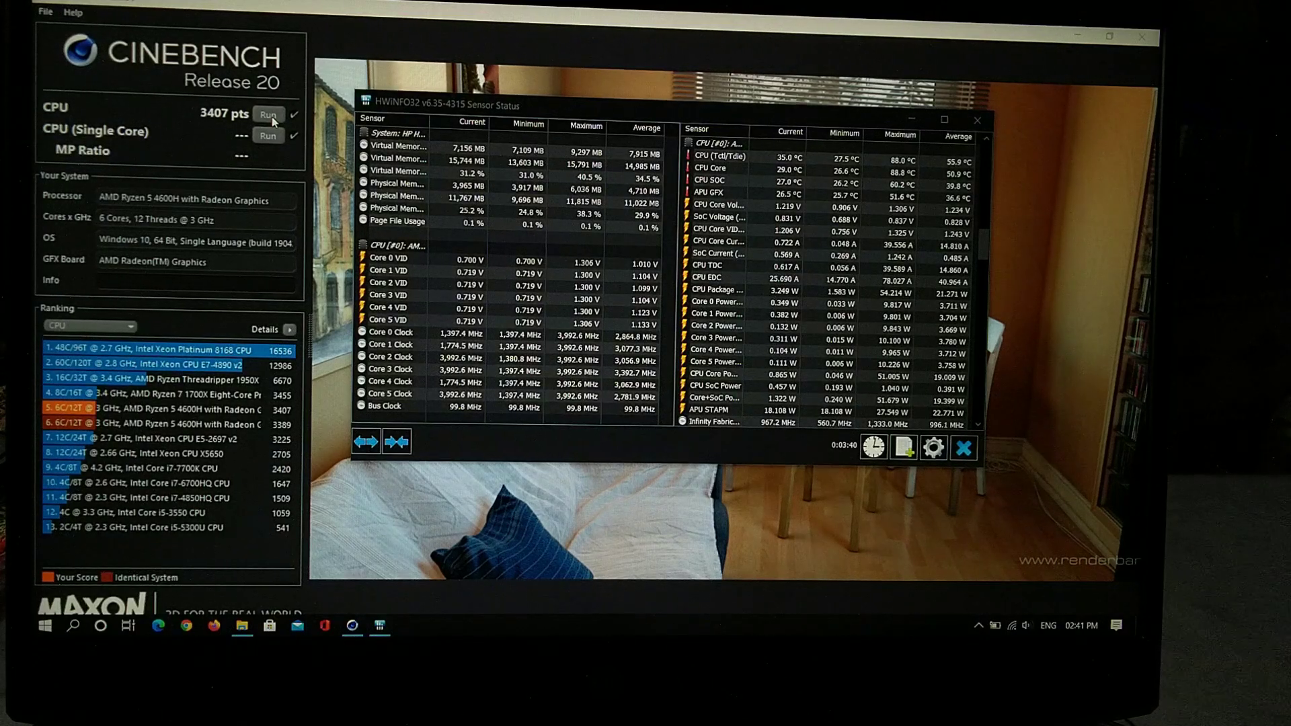
- Run the Cinebench R20 multi-core CPU benchmark through to its 3407 pts score
left_click(269, 116)
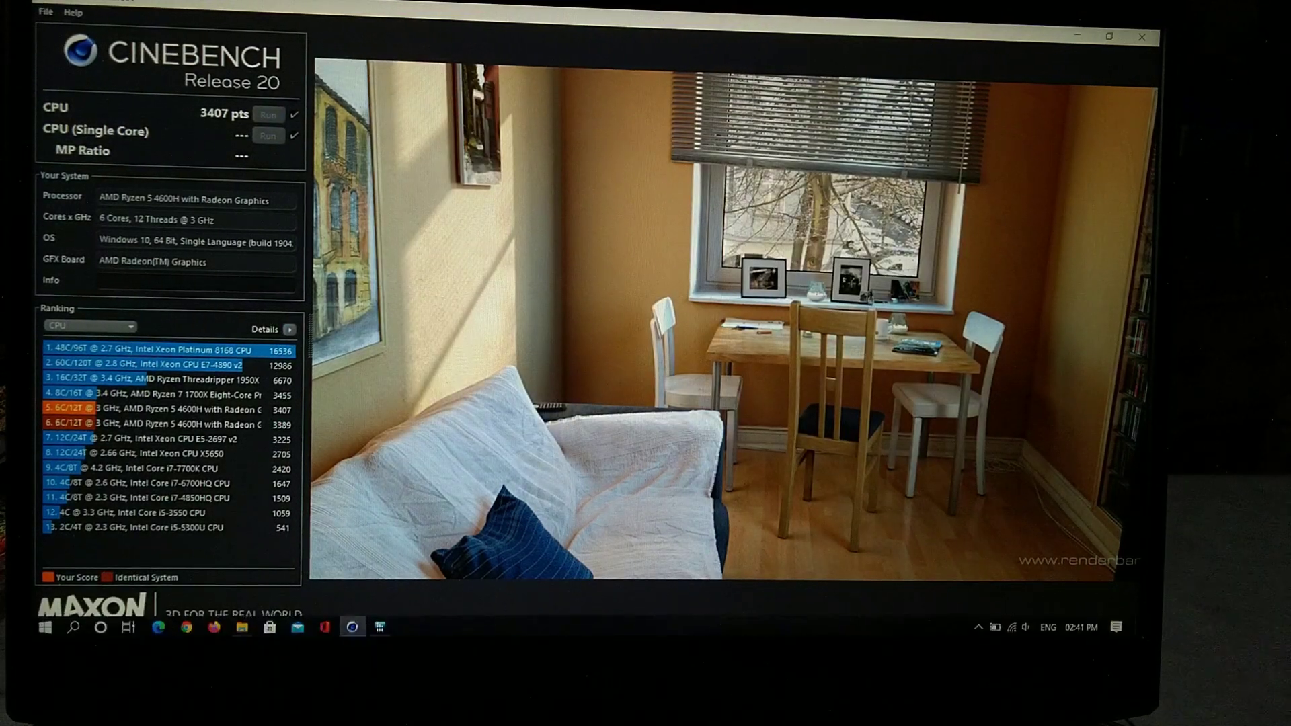
mouse_move(352, 627)
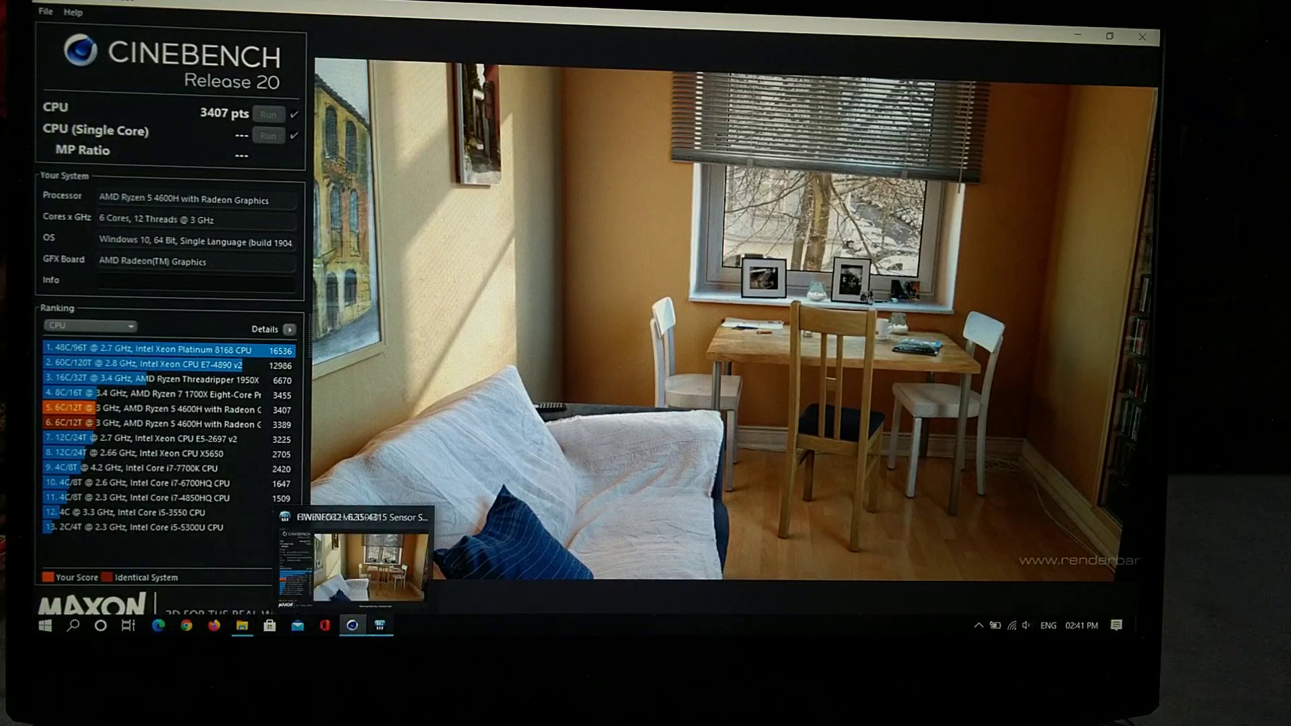